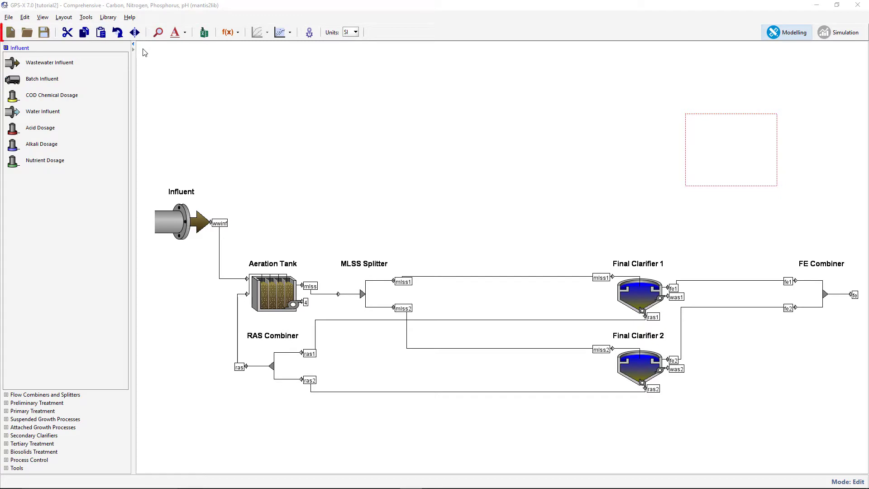
Close the current layout for a new empty one and save it as tutorial3.
left_click(10, 34)
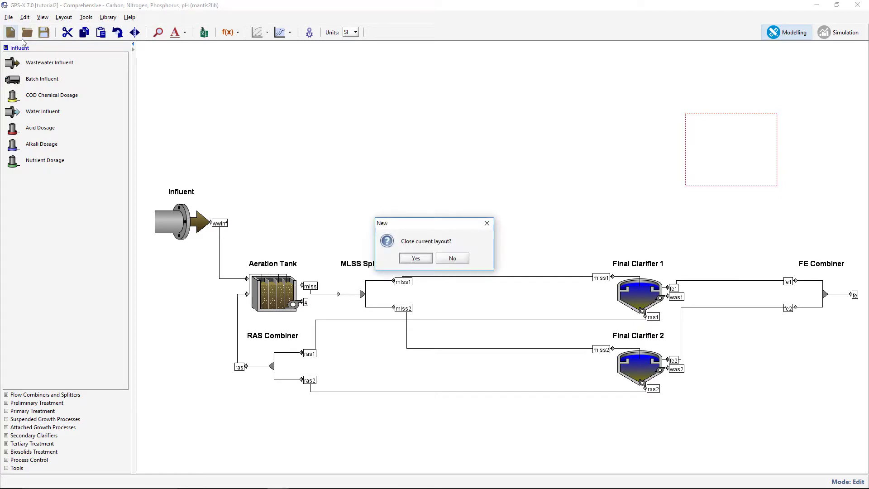
left_click(415, 259)
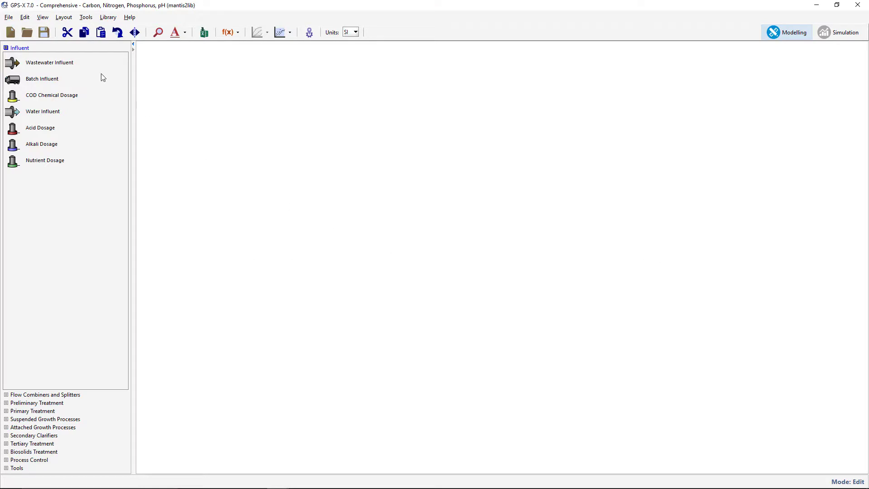
left_click(9, 17)
left_click(19, 89)
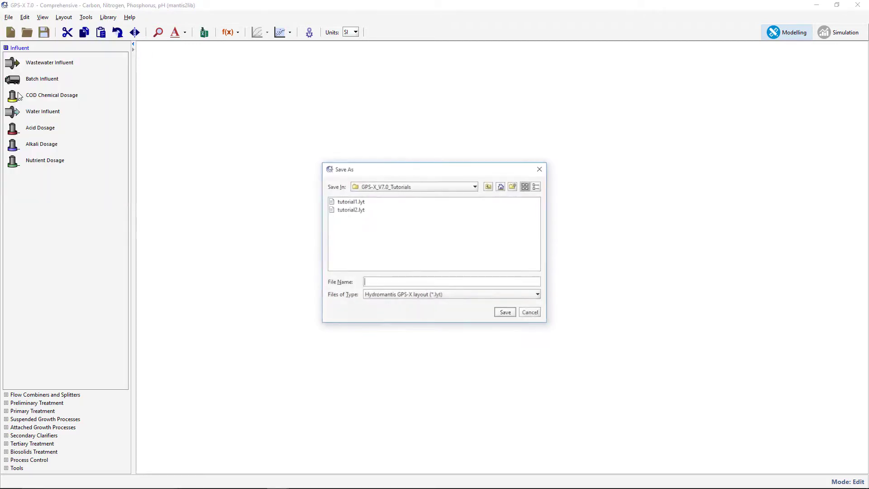
type("tutorial3")
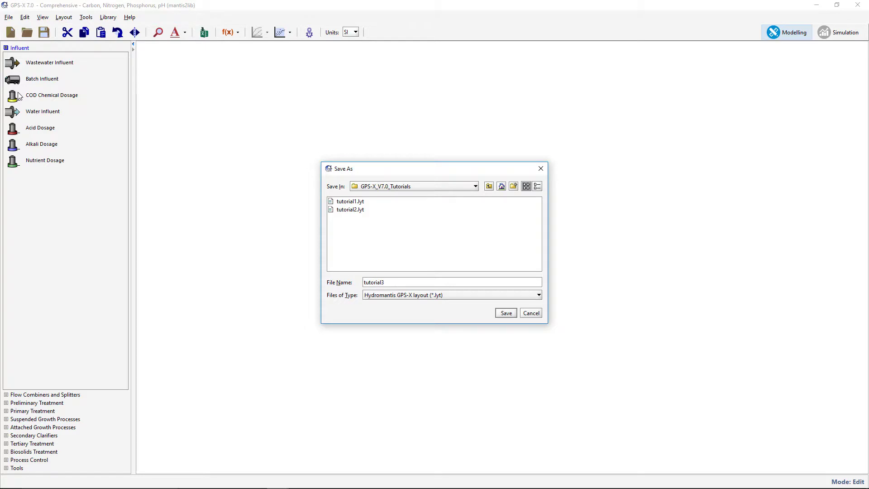
key("Return")
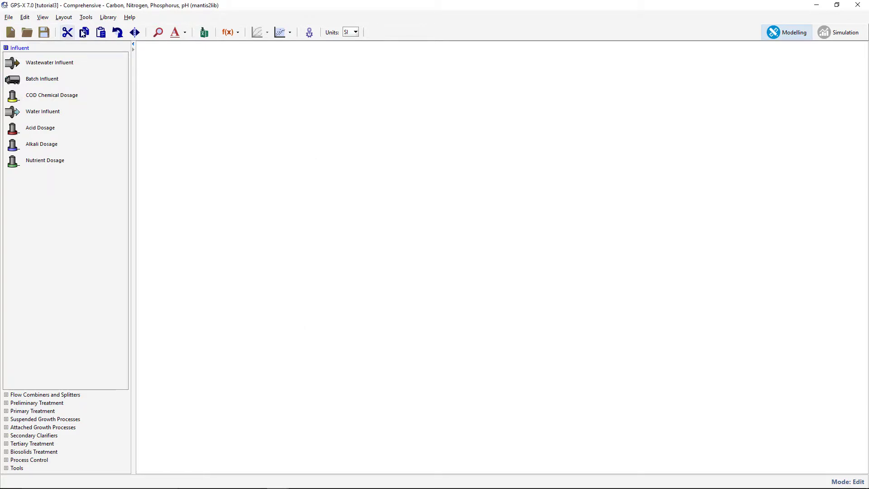
Keep the Comprehensive (mantis2lib) library and place a Wastewater Influent object at the layout centre.
left_click(110, 20)
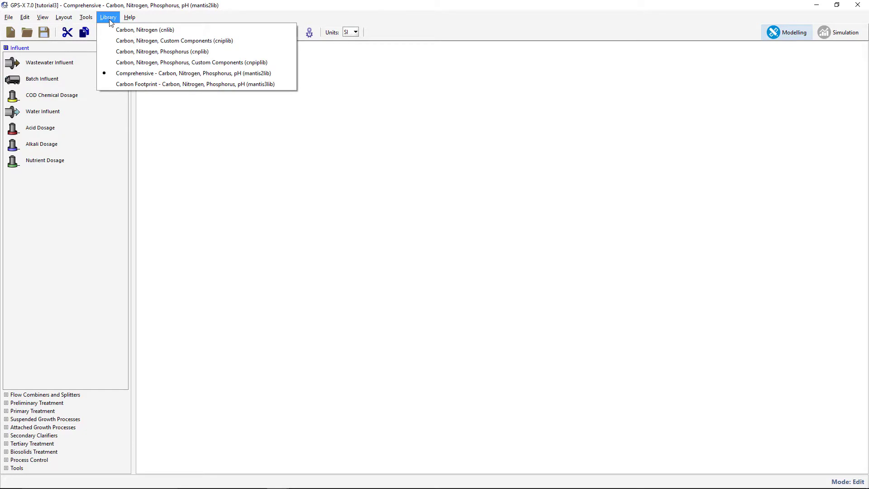
left_click(121, 73)
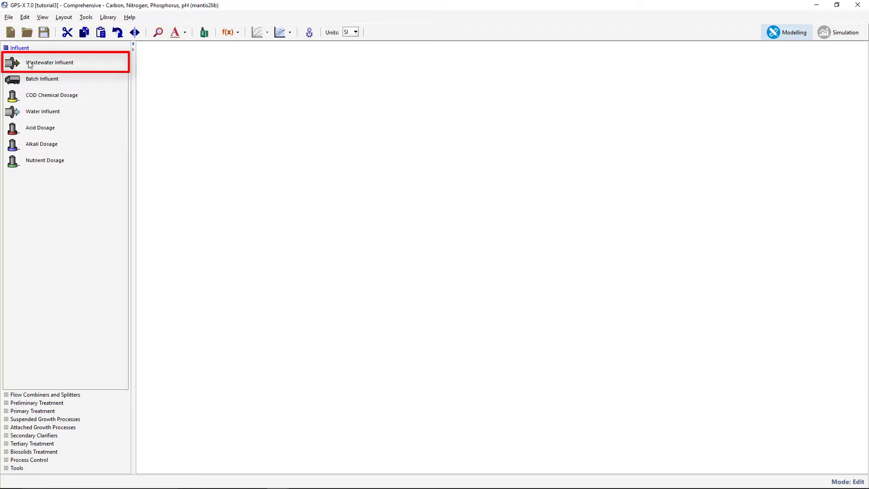
left_click_drag(10, 64, 17, 66)
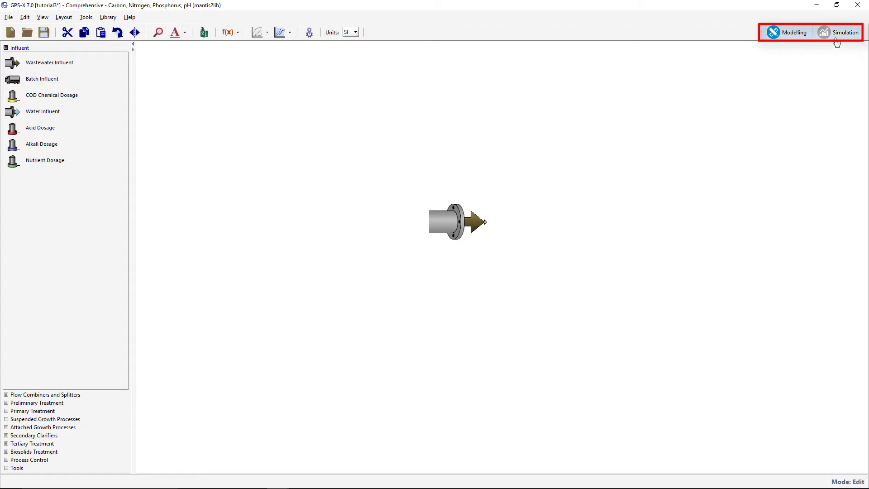
Build the model into Simulation mode and add a new scenario named Influent.
left_click(837, 34)
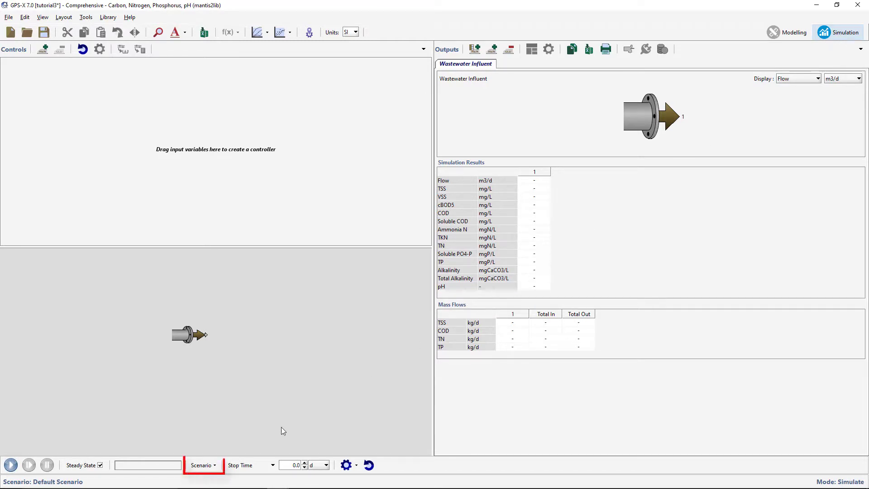
left_click(213, 465)
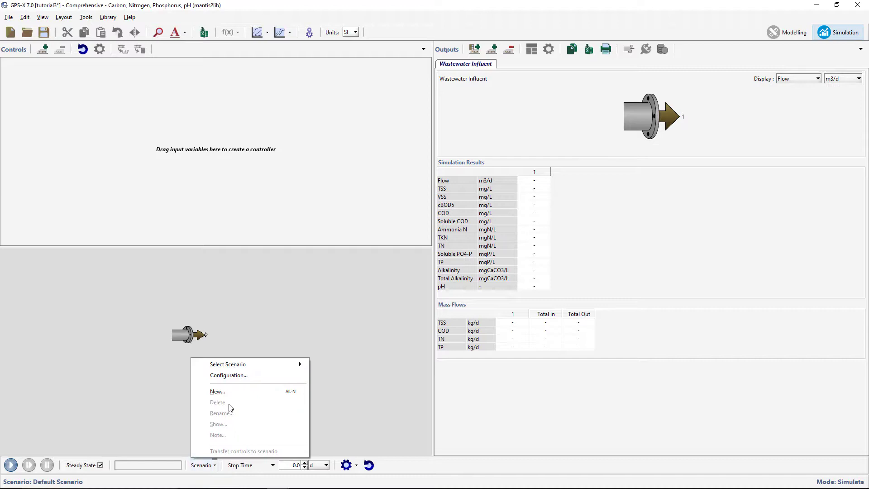
left_click(229, 391)
type("Influent")
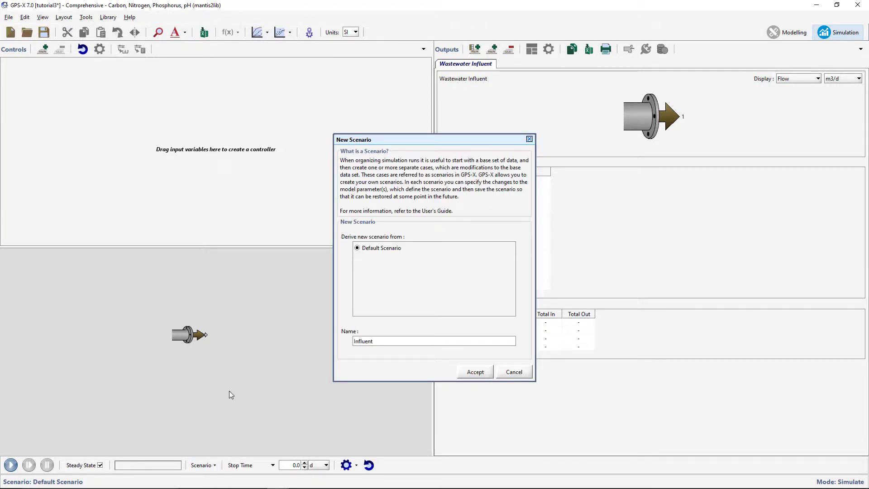
left_click(466, 377)
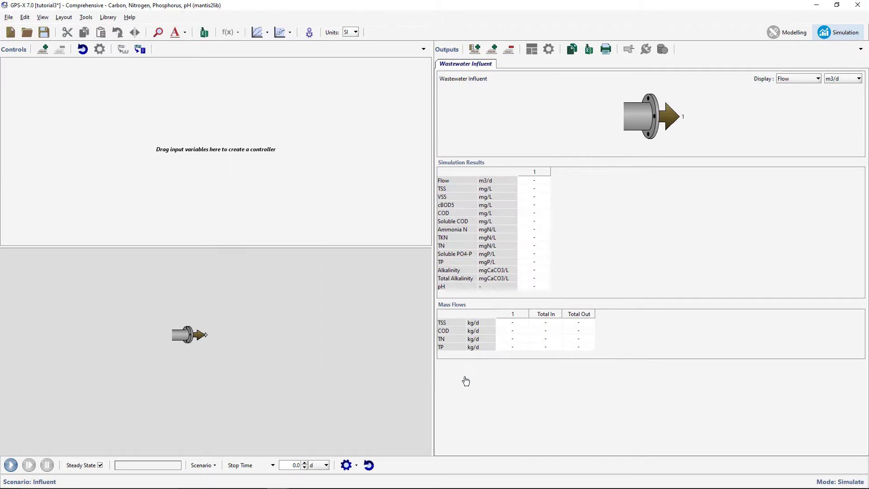
Open Composition > Influent Characterization from the wastewater influent's context menu.
right_click(184, 339)
mouse_move(194, 360)
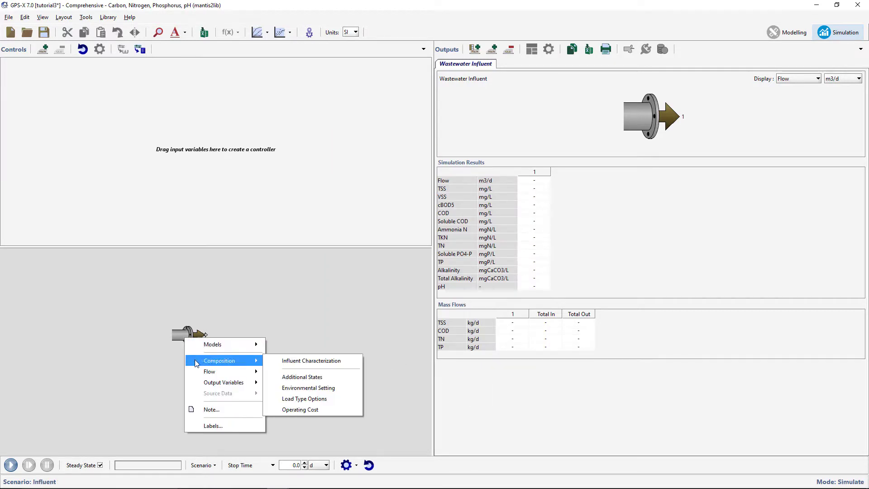
left_click(275, 360)
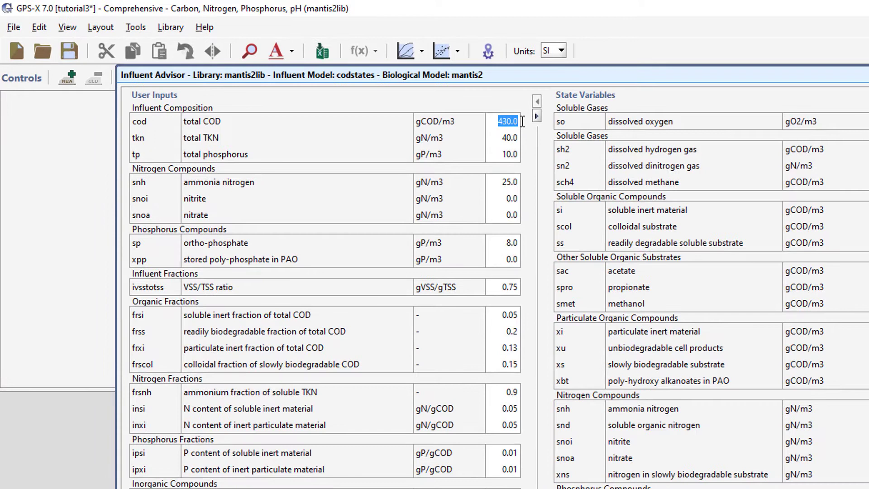
Enter total COD 365, total TKN 36 and ammonia nitrogen 26 in the Influent Advisor.
type("365")
key("Return")
left_click_drag(501, 137, 522, 141)
left_click_drag(502, 181, 525, 181)
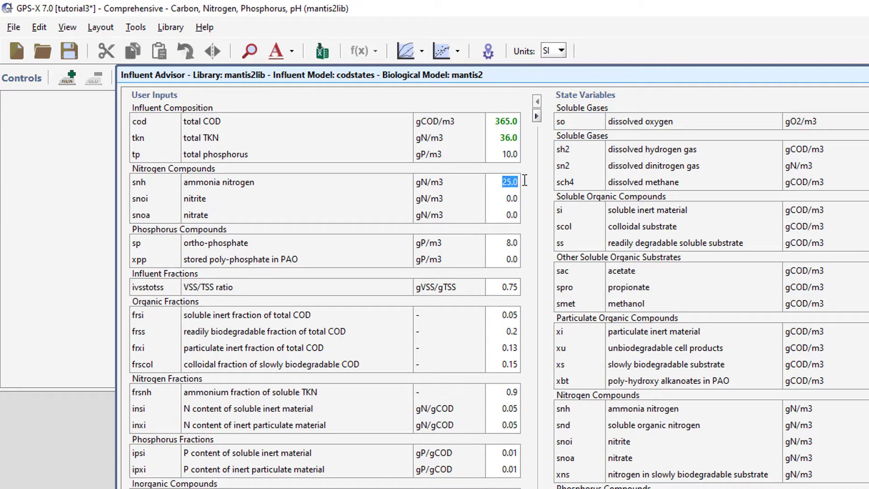
type("26")
key("Return")
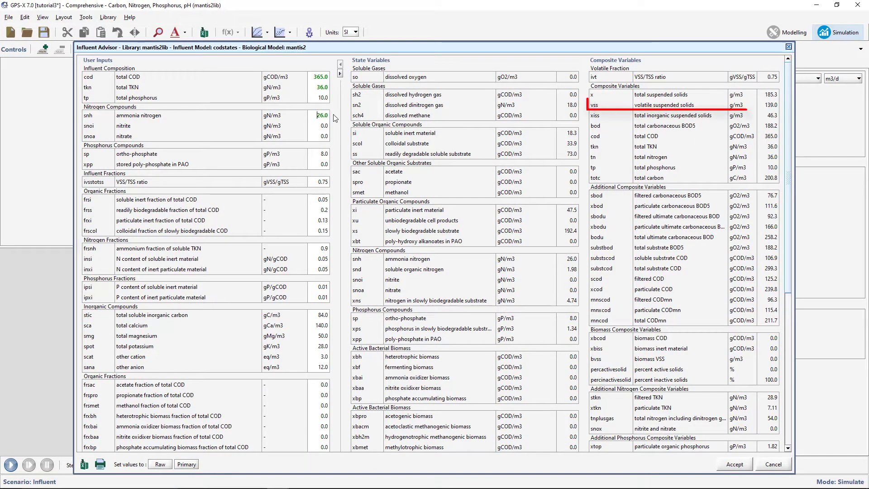
Select the vss composite and scroll down to its highlighted state variables and equation.
left_click(648, 109)
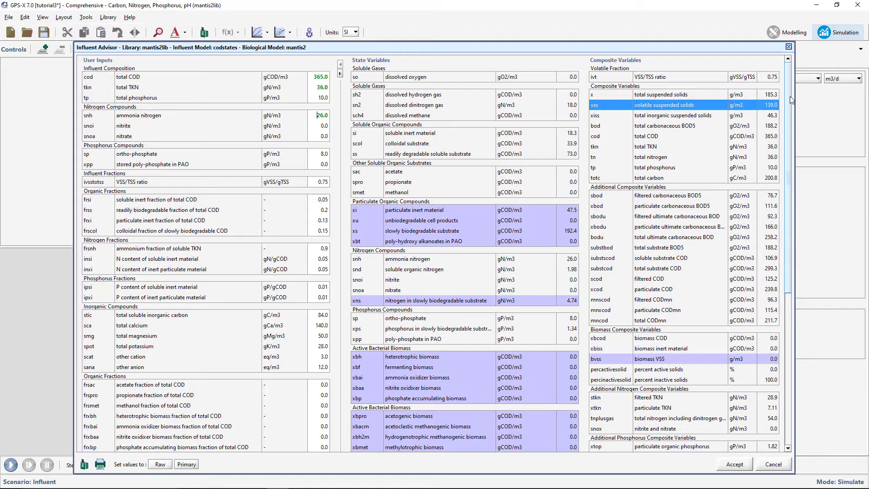
left_click_drag(791, 100, 783, 256)
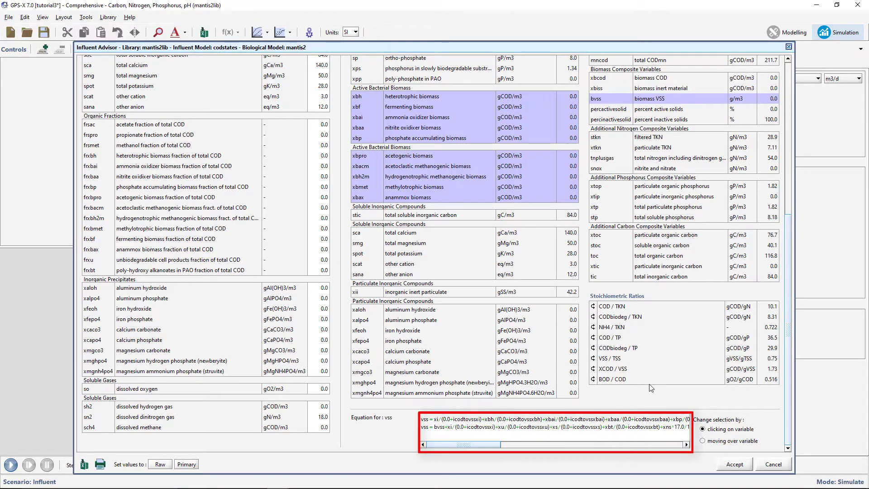
mouse_move(496, 445)
left_mouse_down()
mouse_move(686, 445)
mouse_move(484, 445)
left_mouse_up()
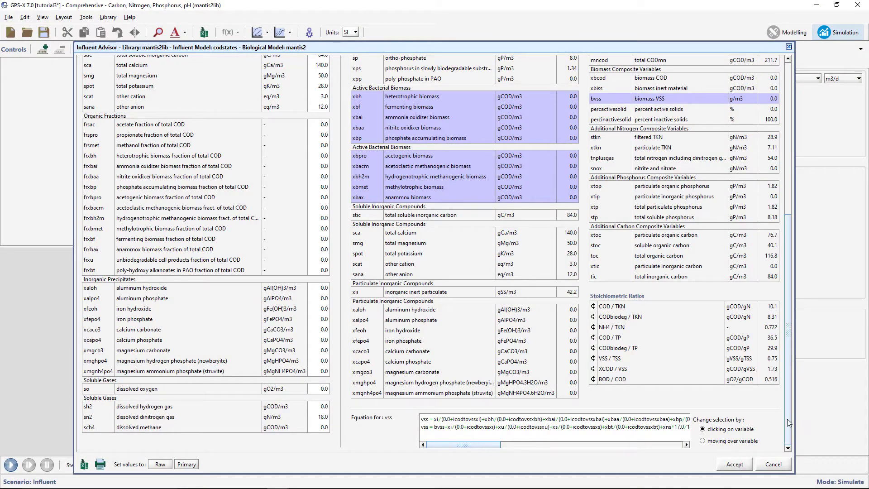
Change the influent VSS/TSS ratio (ivsstotss) from 0.75 to 0.8.
left_click_drag(786, 419, 792, 253)
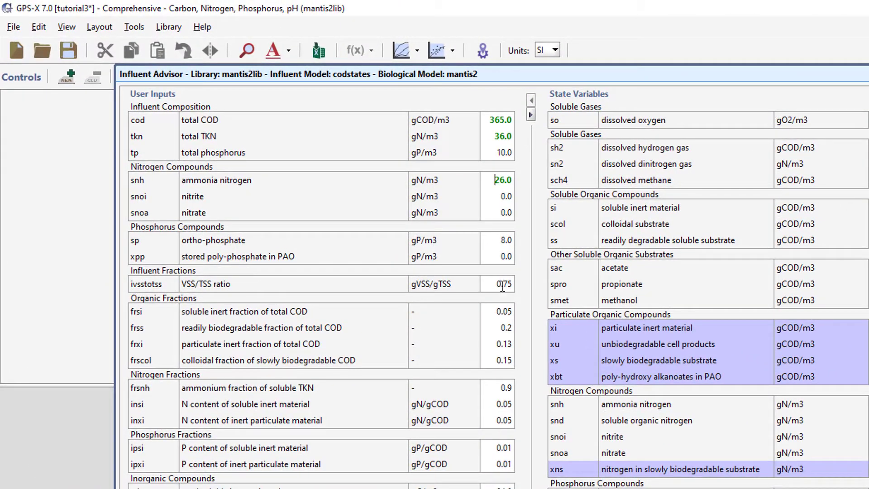
double_click(319, 182)
type("0.8")
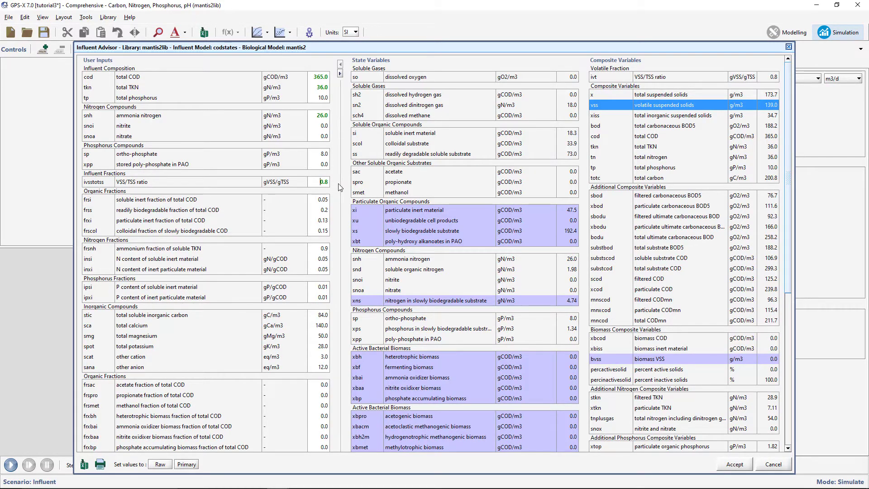
Highlight the User Inputs feeding particulate inert, unbiodegradable cell products and slowly biodegradable substrate (xi, xu, xs).
left_click(409, 211)
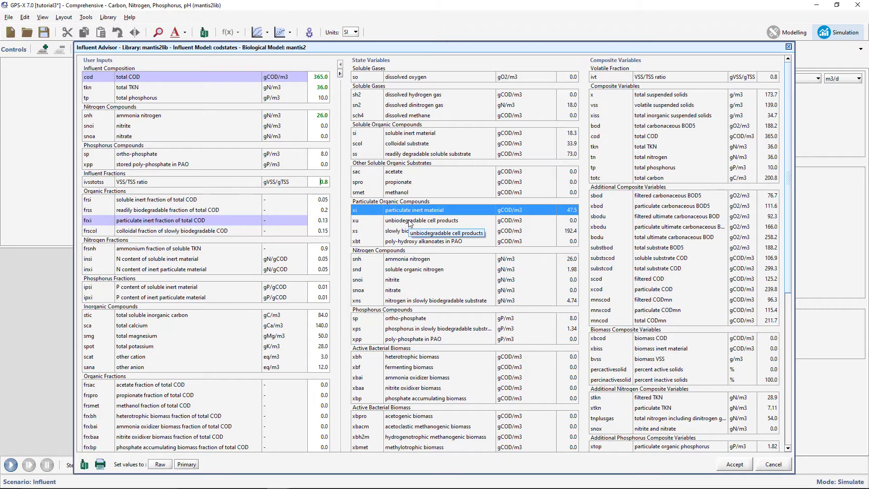
left_click(410, 222)
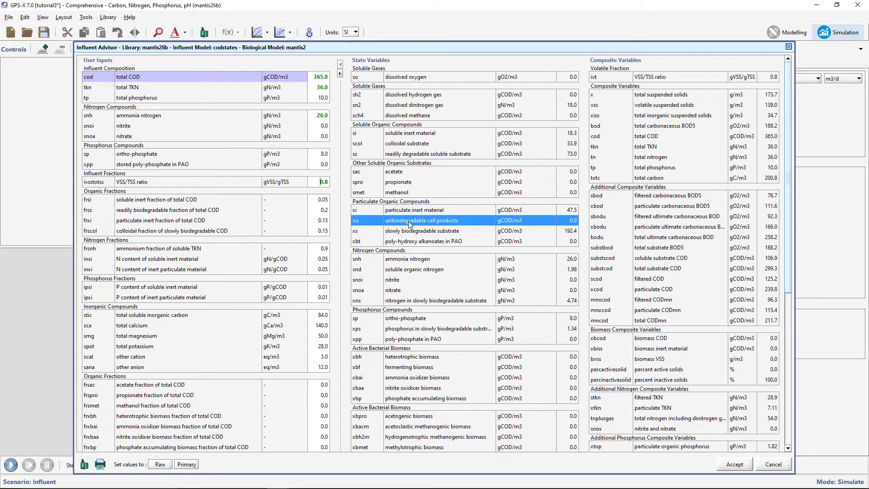
left_click(409, 233)
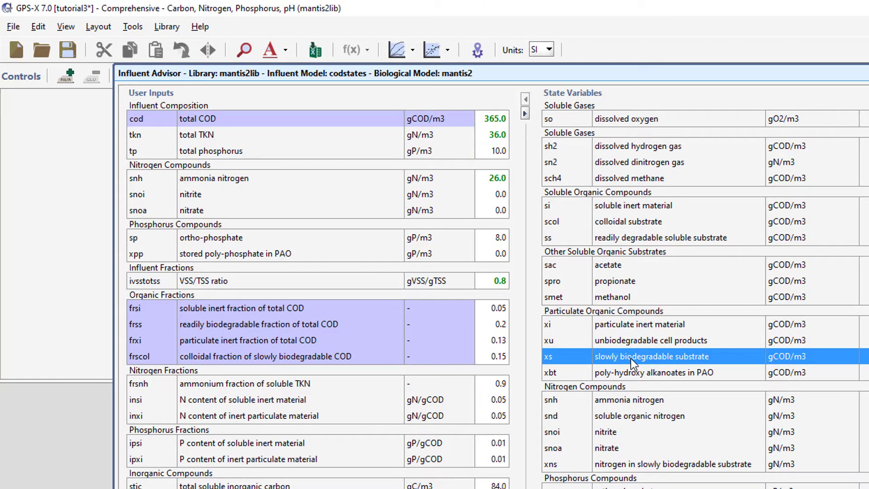
Set frsi to 0.02 and frss to 0.15, then start editing the colloidal fraction frscol.
double_click(499, 309)
type("0.02")
key("Return")
double_click(502, 324)
type("0.15")
double_click(500, 356)
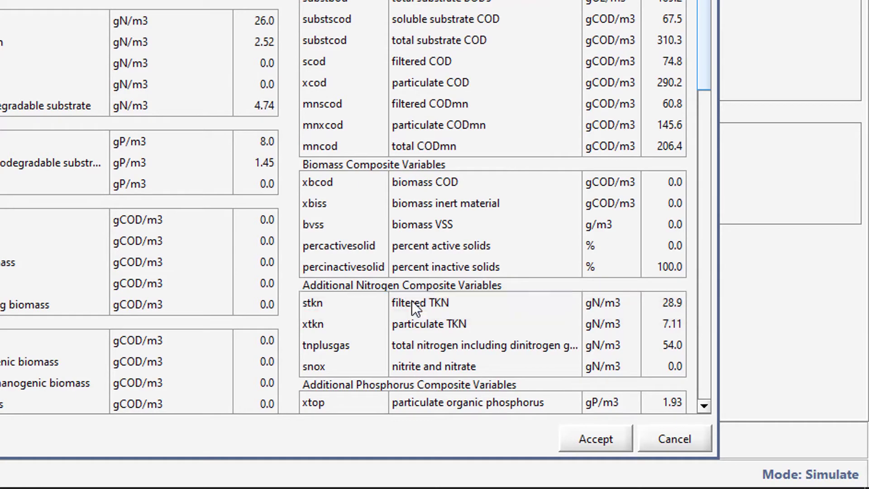
Highlight the User Inputs linked to filtered TKN (stkn), soluble organic nitrogen (snd) and soluble inert (si).
left_click(412, 301)
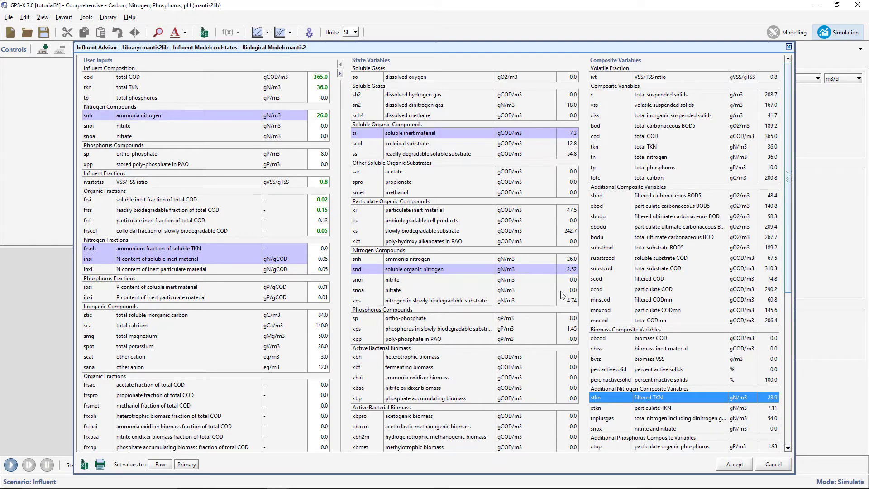
left_click(553, 268)
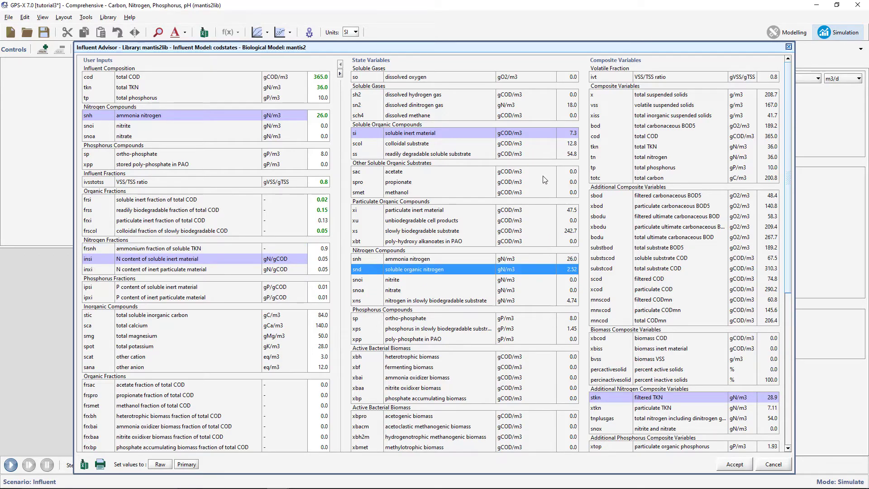
left_click(544, 134)
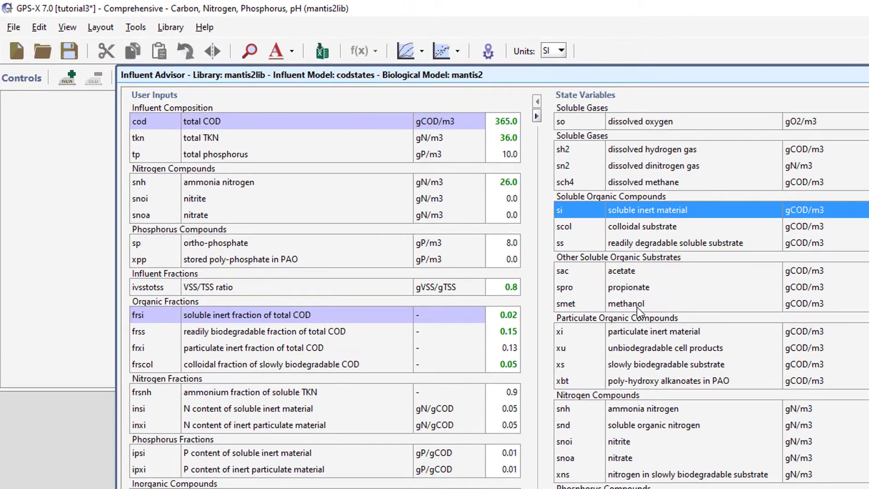
Set the colloidal COD fraction to 0.04 and the ammonium fraction of soluble TKN to 0.88.
left_click(516, 364)
double_click(521, 365)
type("0.04")
left_click(507, 391)
double_click(520, 391)
key("Return")
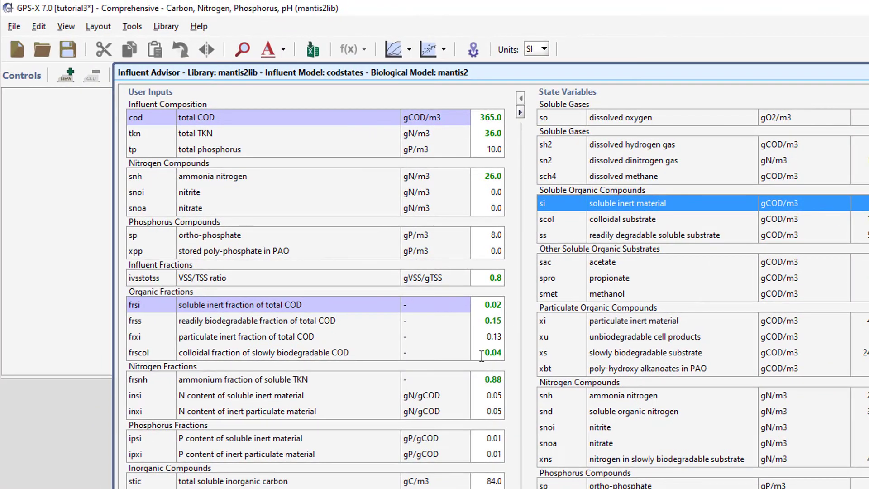
Refine the colloidal fraction to 0.03 and the ammonium fraction to 0.85, giving filtered TKN 30.6 gN/m3.
left_click_drag(257, 383, 283, 384)
type("0.03")
left_click_drag(485, 378, 508, 379)
type("0.85")
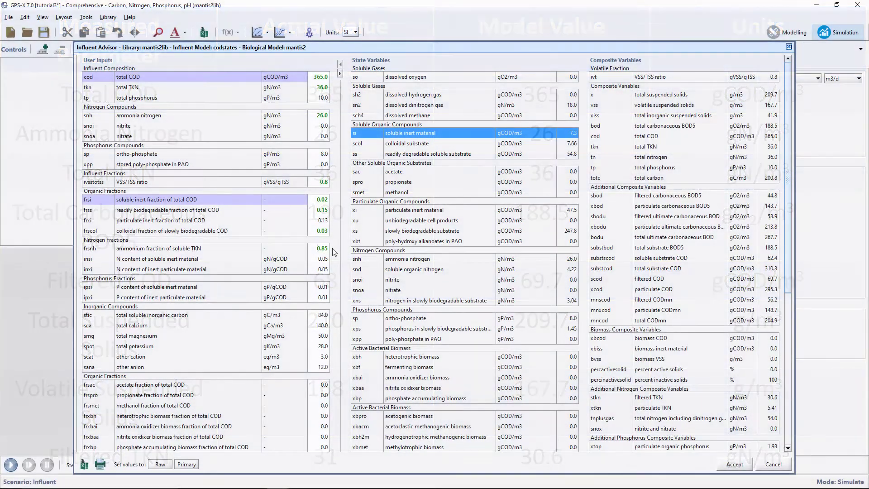
key("Return")
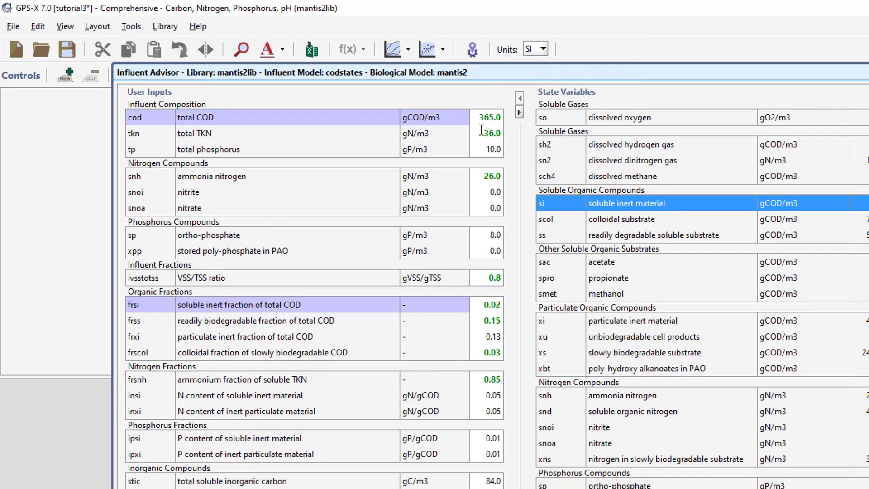
Set total TKN to 15 gN/m3, leaving particulate TKN negative at -15.6 gN/m3.
left_click(481, 131)
type("15")
key("Return")
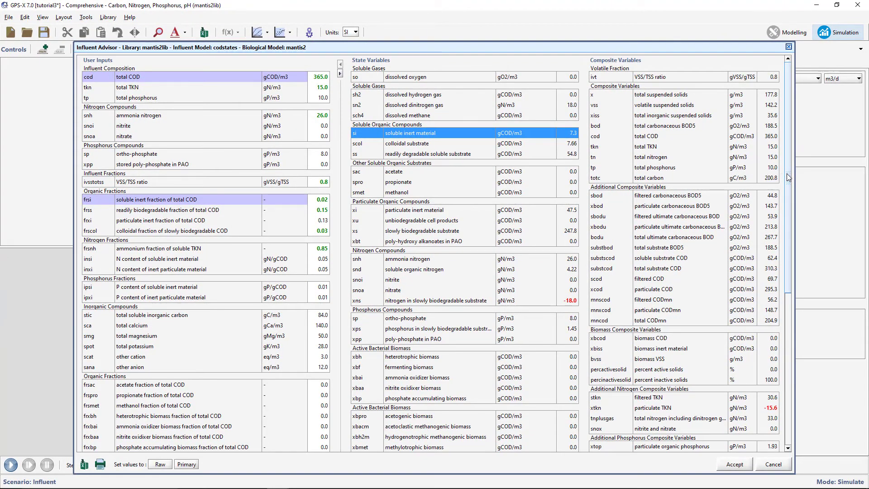
left_click_drag(789, 177, 787, 284)
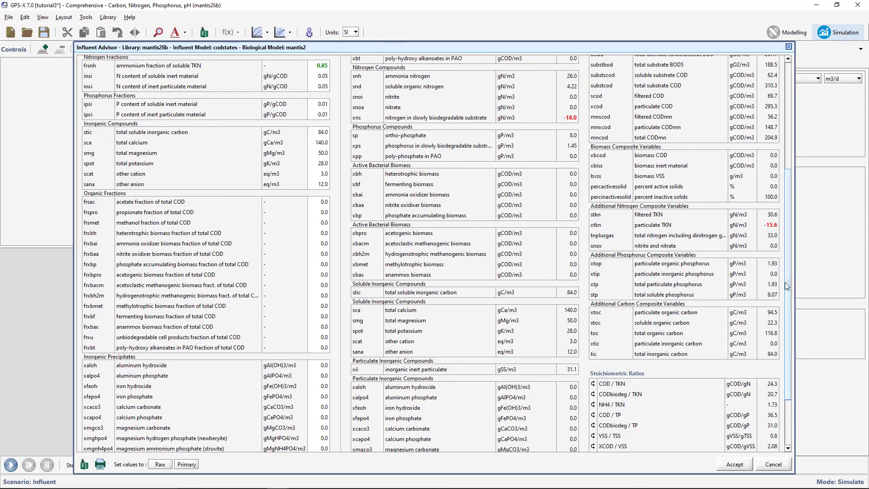
Accept the influent inputs, bringing up the warning about negative State or Composite variables.
left_click(734, 465)
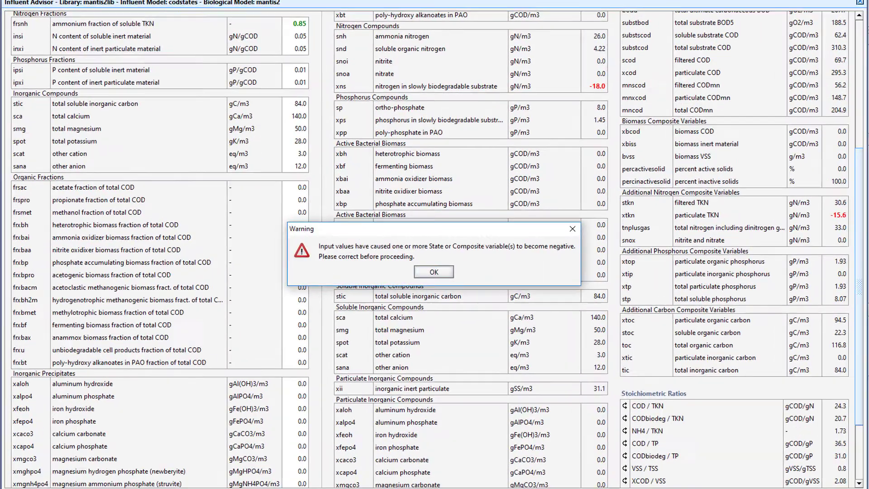